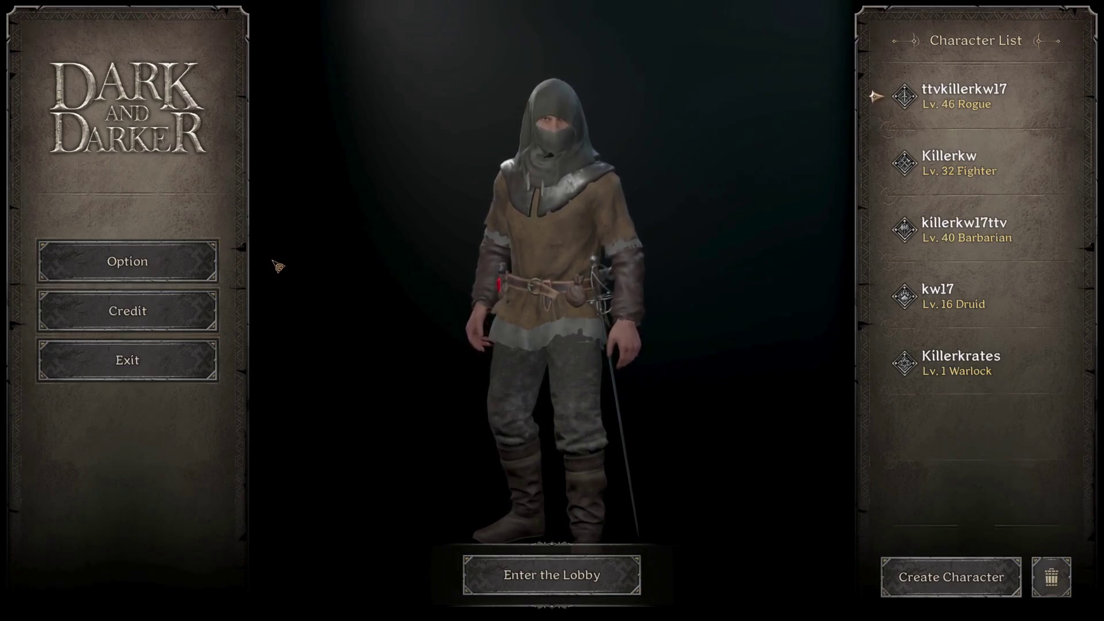
Step: Request a platform link code from the Platform settings and acknowledge the linking requirements
left_click(137, 269)
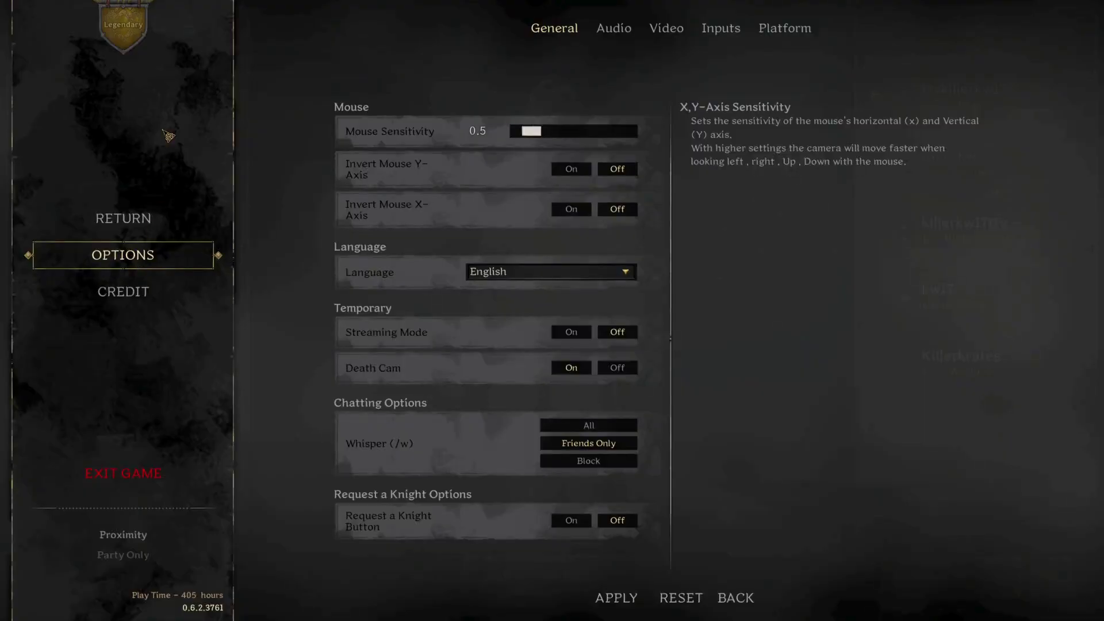
left_click(800, 34)
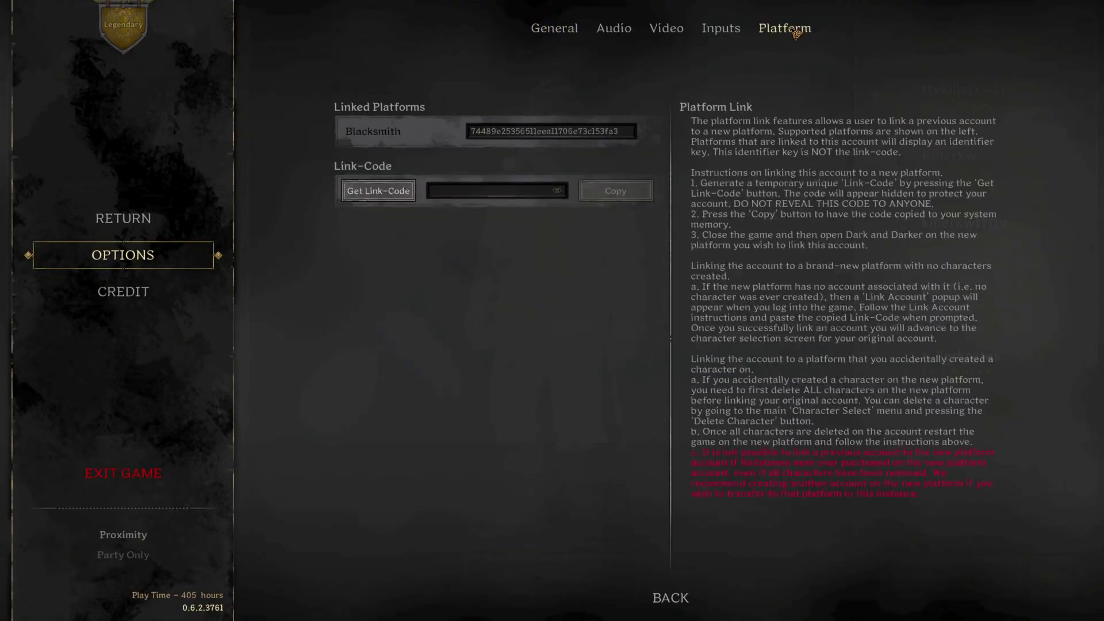
left_click(384, 198)
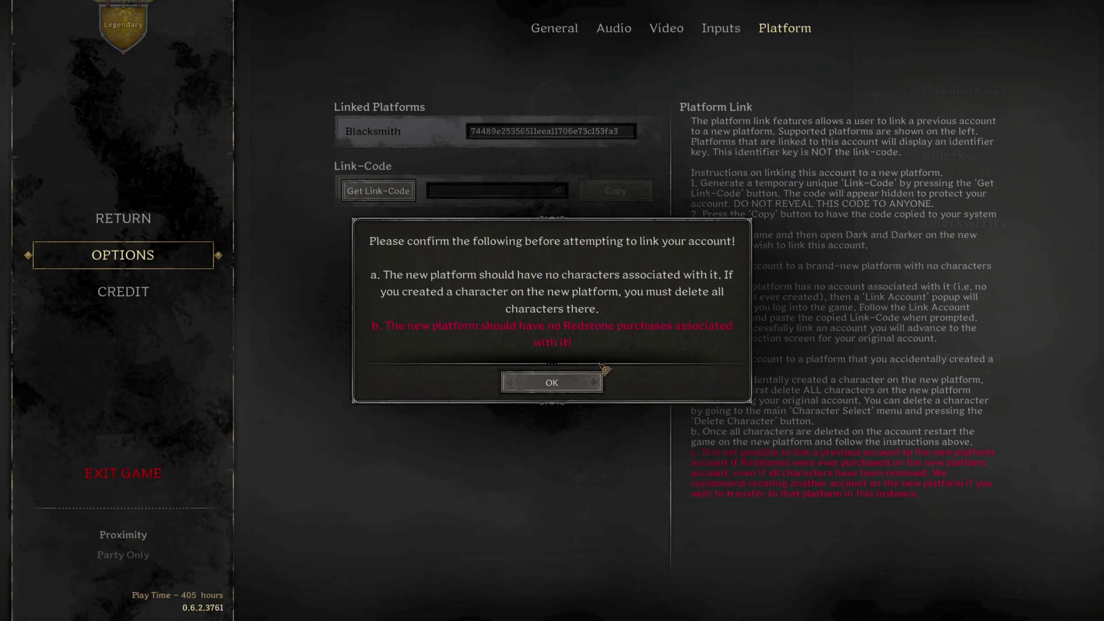
left_click(561, 383)
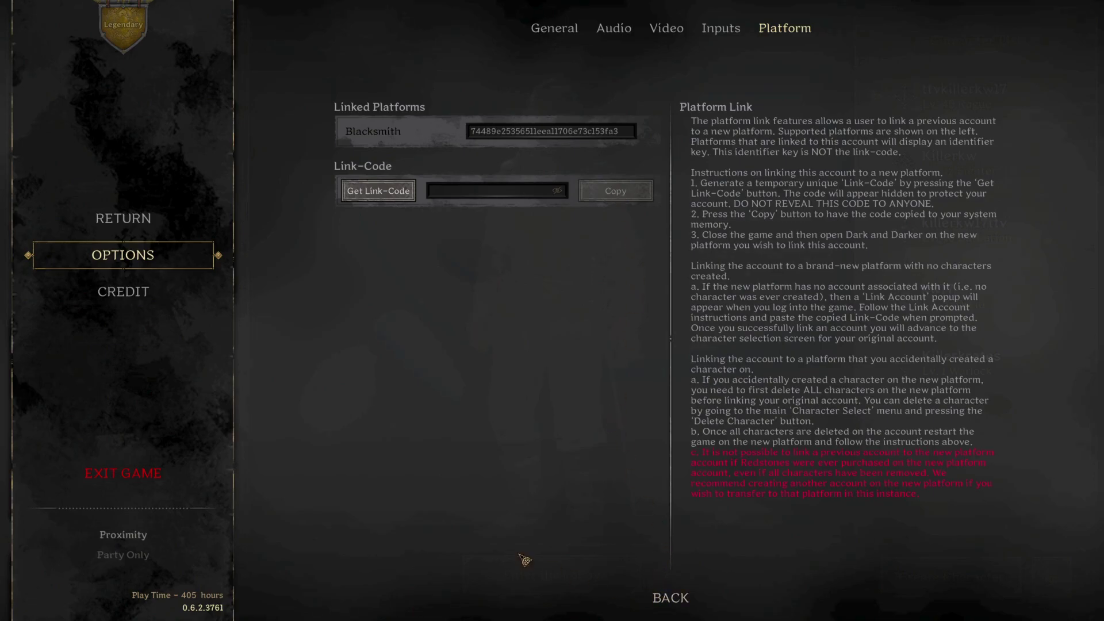
Step: Exit Dark and Darker and confirm quitting
left_click(123, 474)
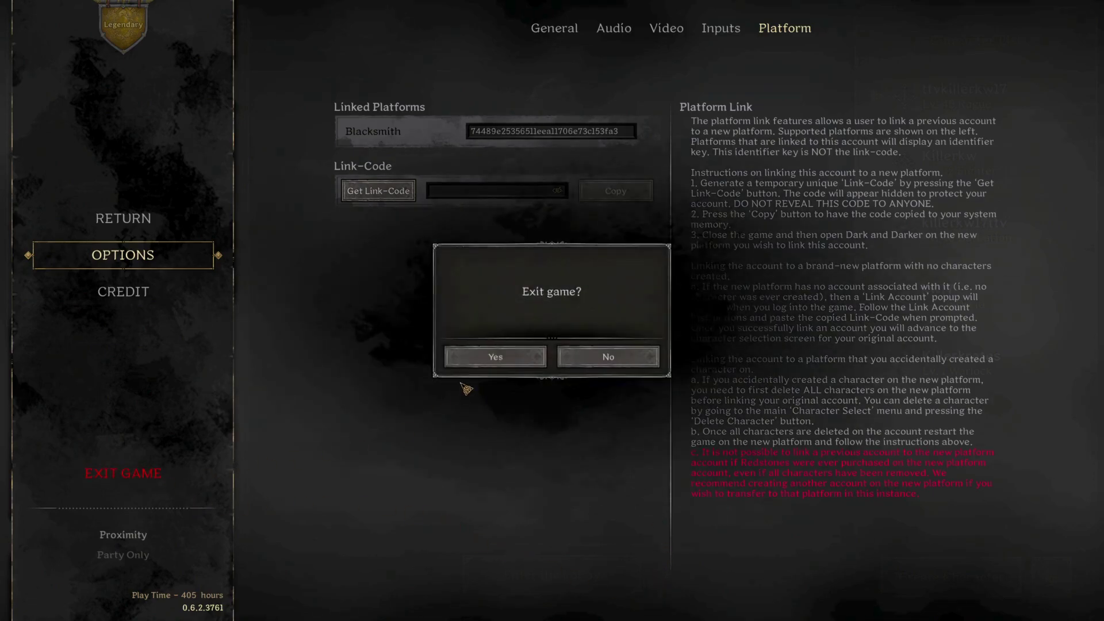
left_click(487, 360)
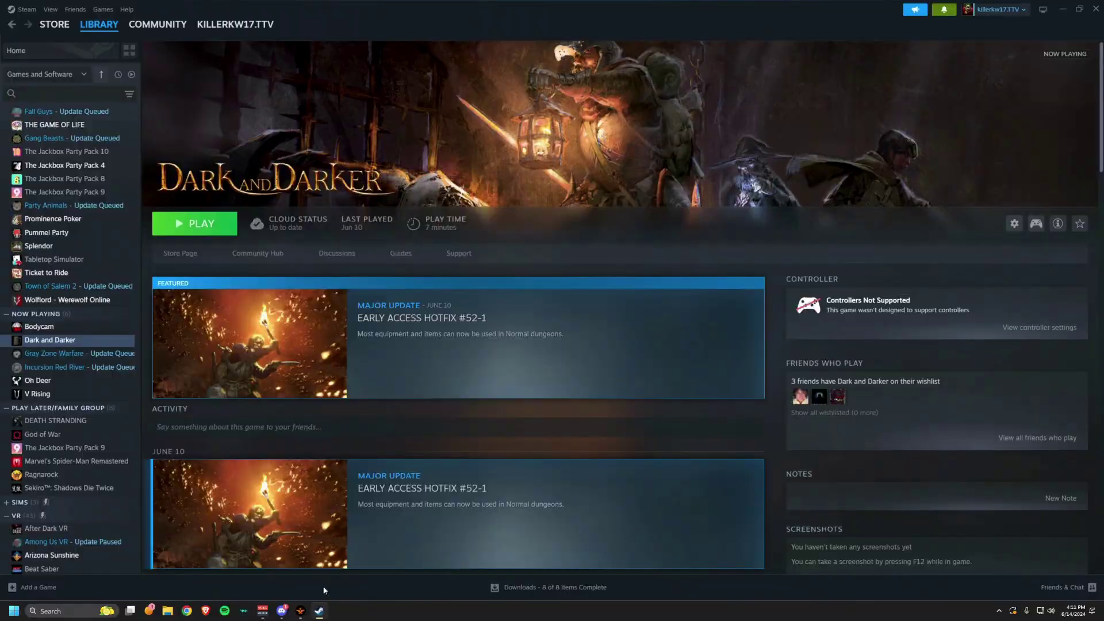
Step: Launch Dark and Darker from the Steam library
left_click(193, 226)
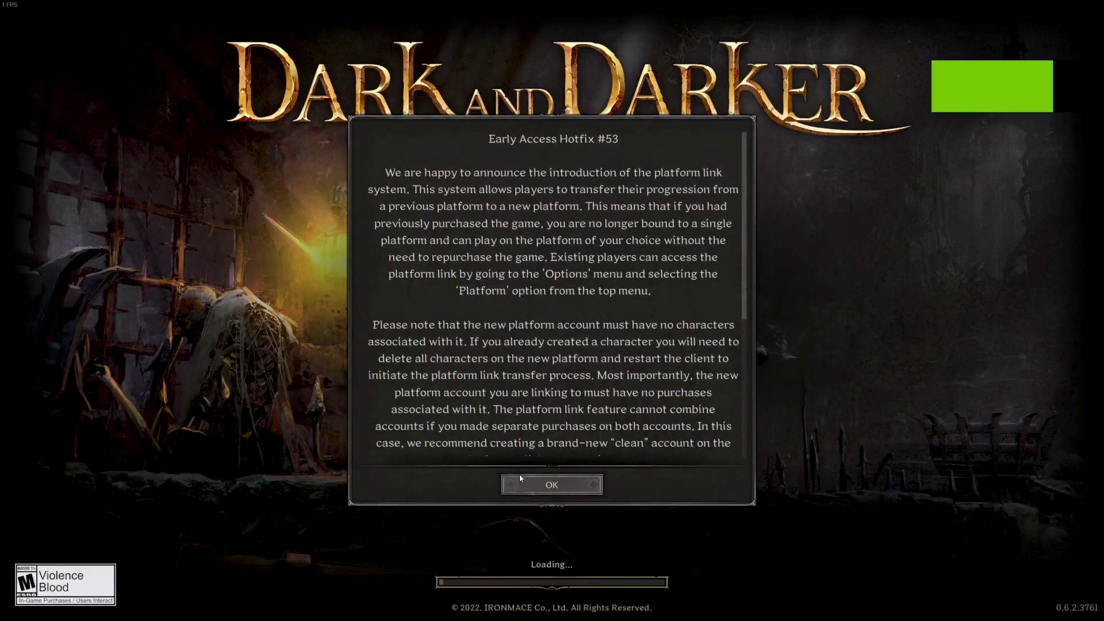
Step: Dismiss the Hotfix #53 notice to reach the account-link prompt
left_click(551, 485)
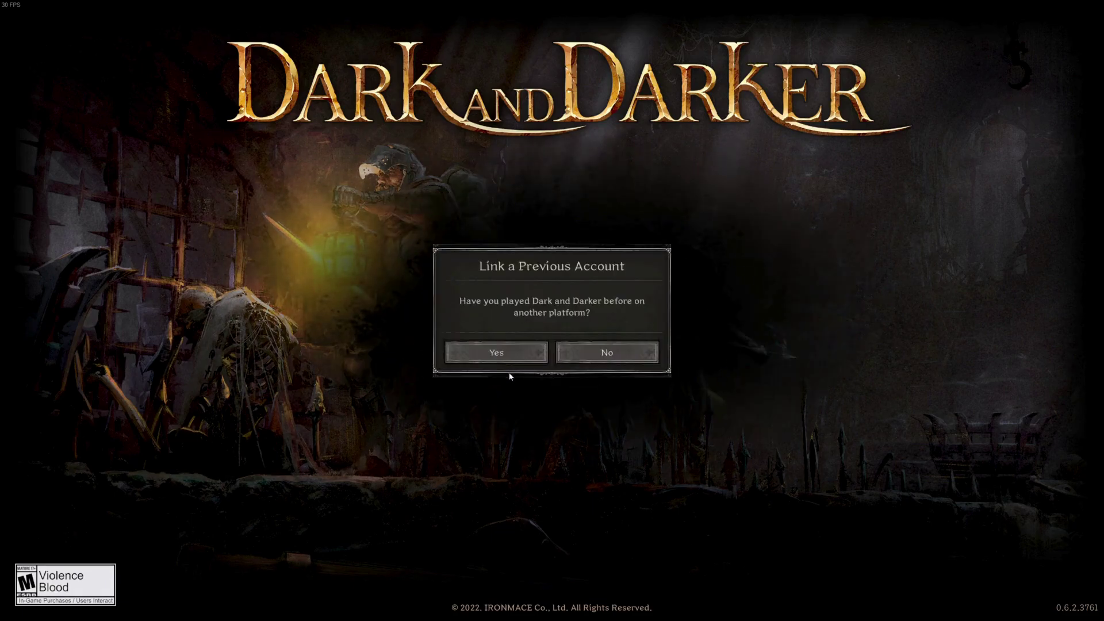
Step: Confirm a previous account exists, paste the copied link code and link the account
left_click(492, 354)
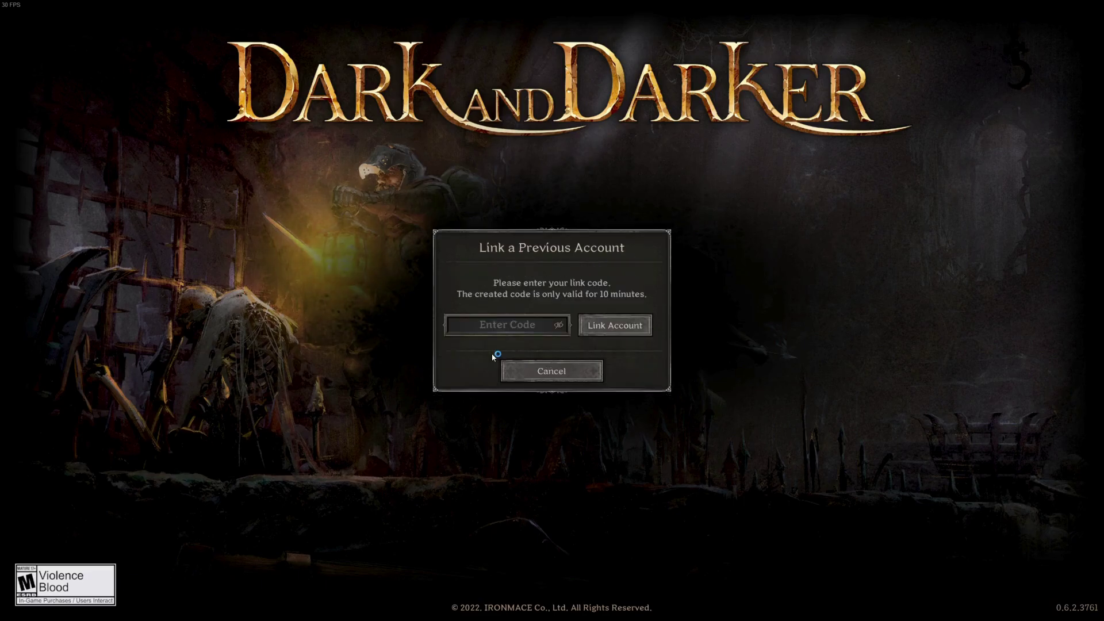
key("alt+Tab")
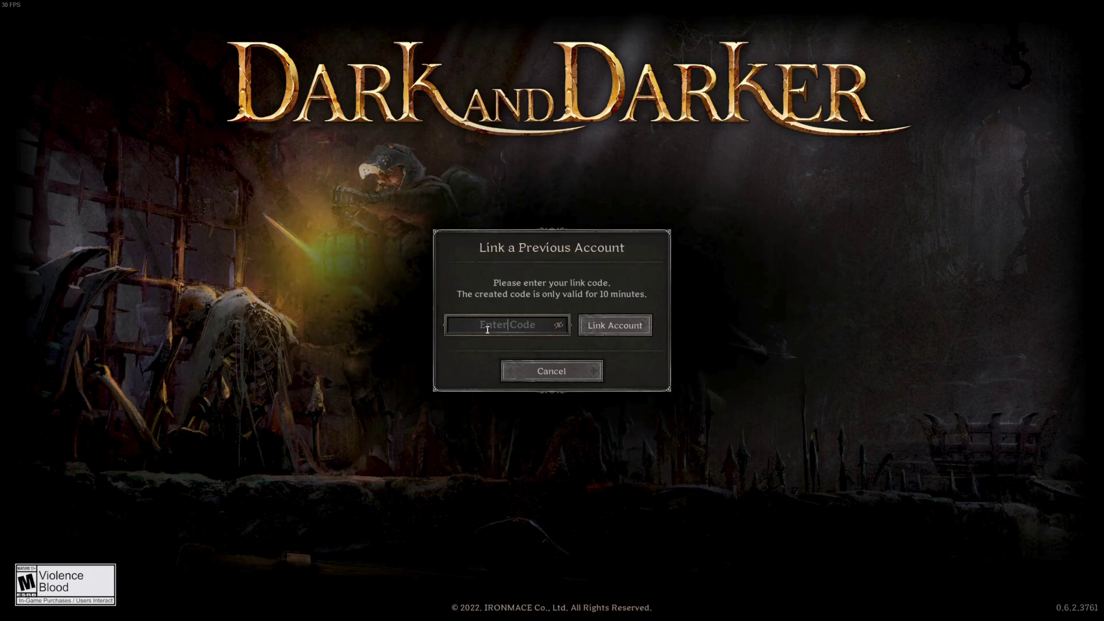
key("ctrl+v")
left_click(615, 325)
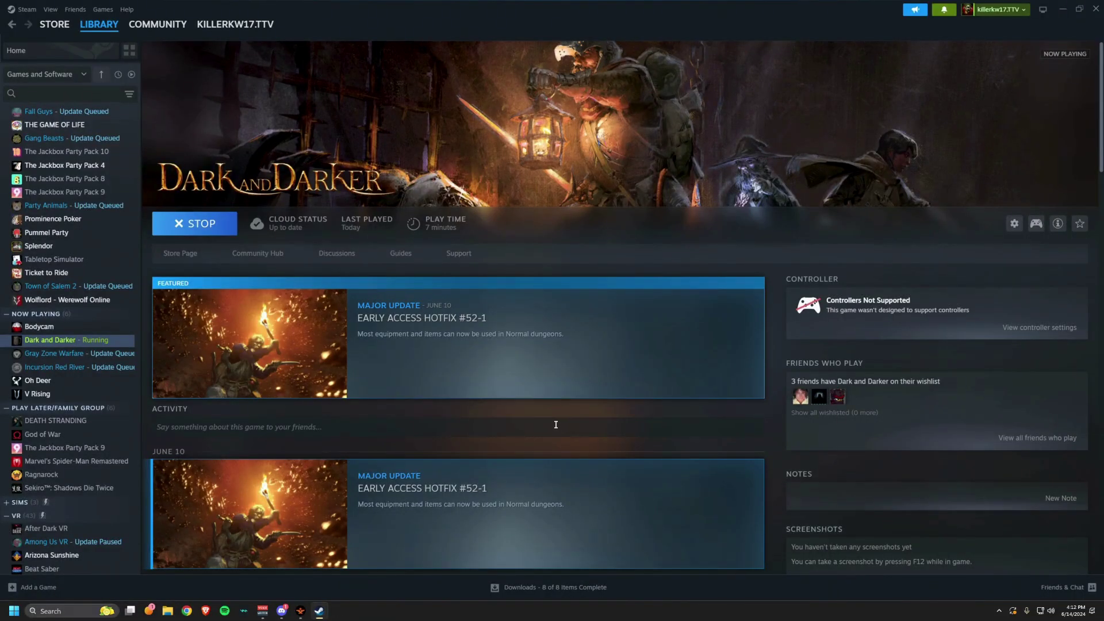
Step: Relaunch Dark and Darker from Steam to reach the linked character list
left_click(194, 224)
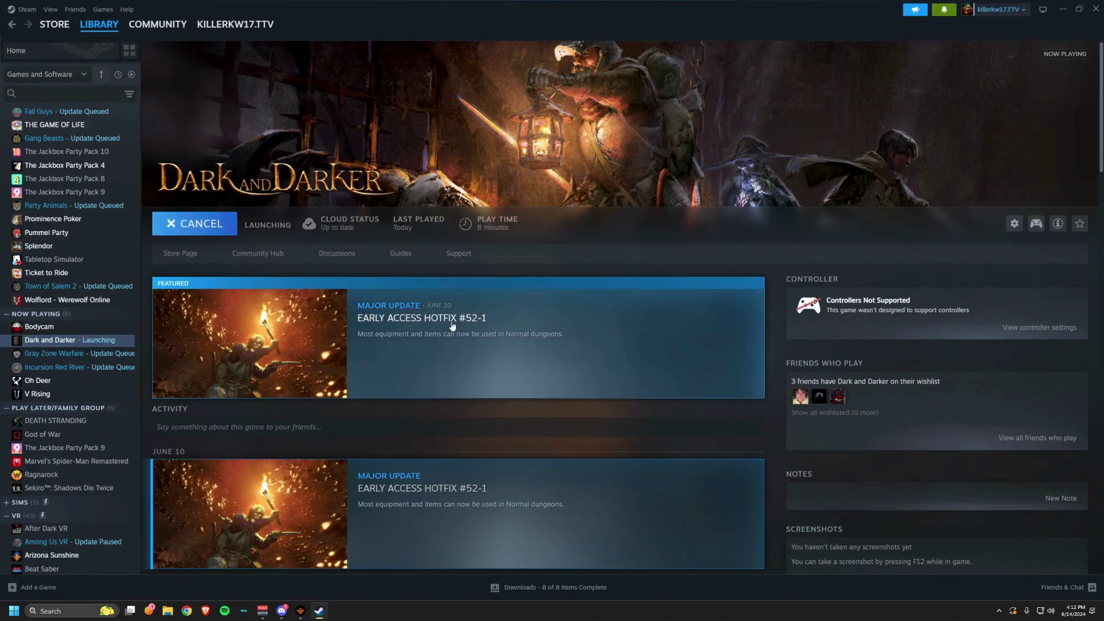